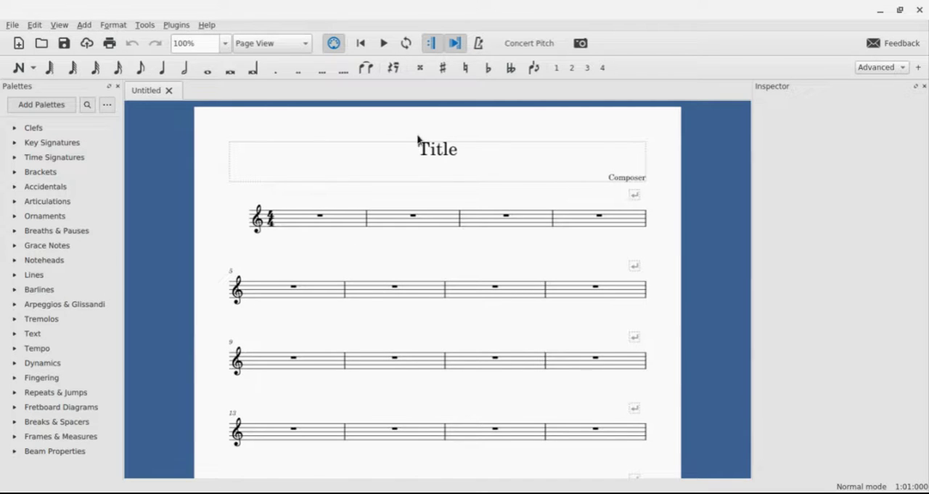
- Change measure 1's whole rest to a half duration, leaving two half rests
left_click(320, 215)
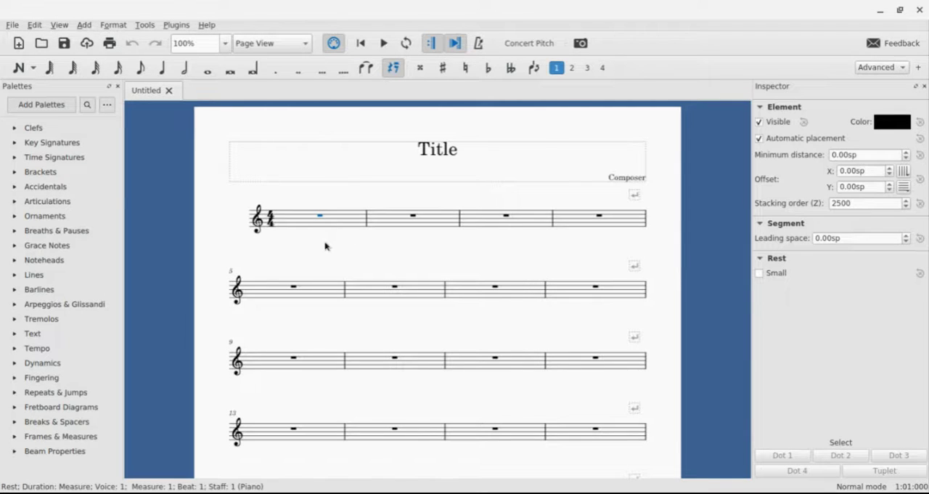
left_click(184, 76)
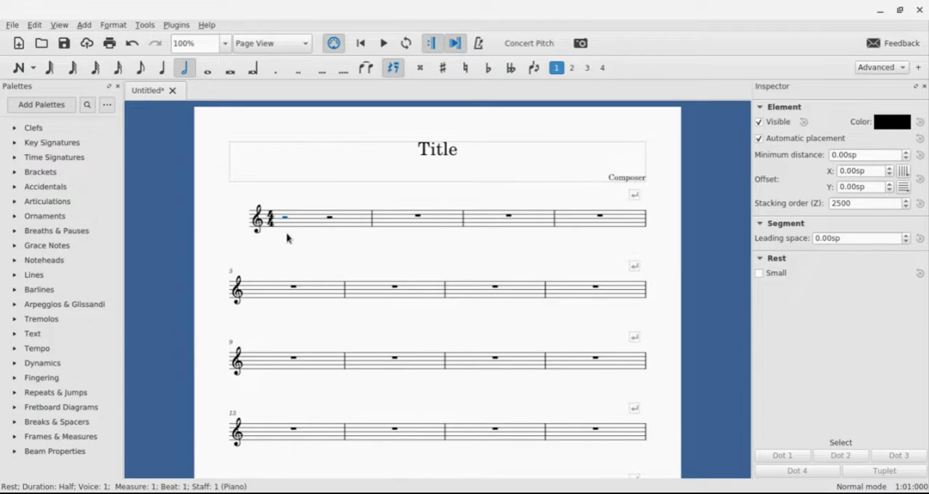
- Enter half notes in measures 1–3: F4, A with B, A, high C6, F4, A3
left_click(18, 67)
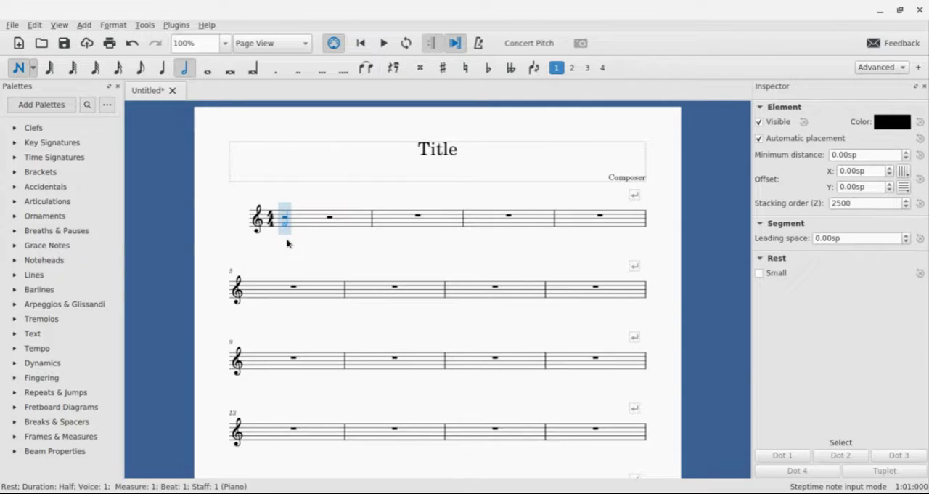
key("f")
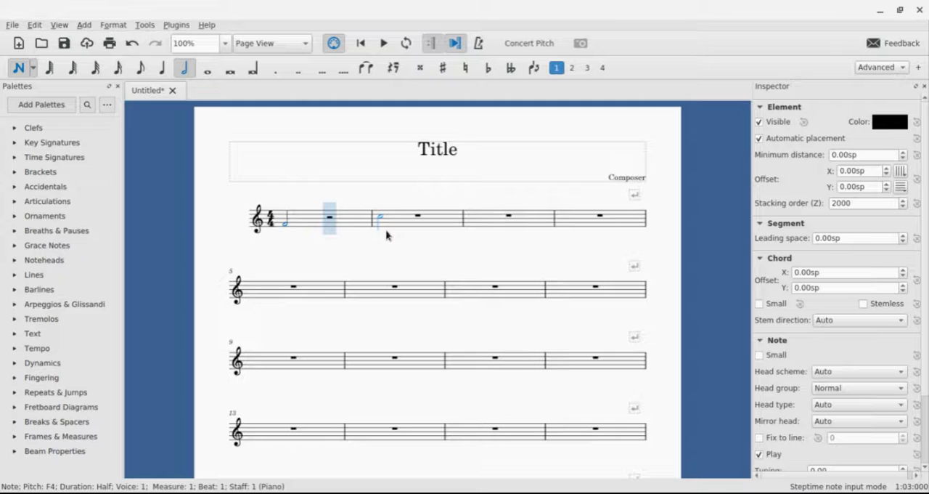
key("a")
key("shift+b")
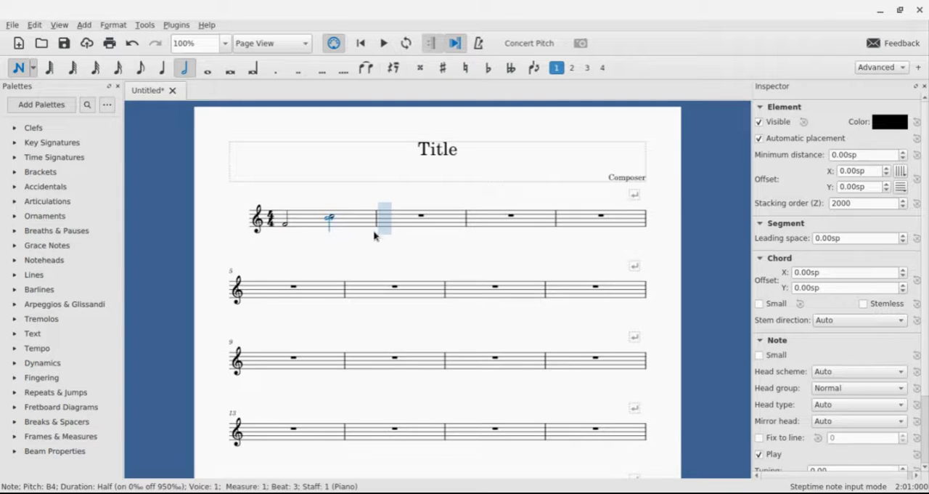
key("a")
key("c")
key("ctrl+Up")
key("f")
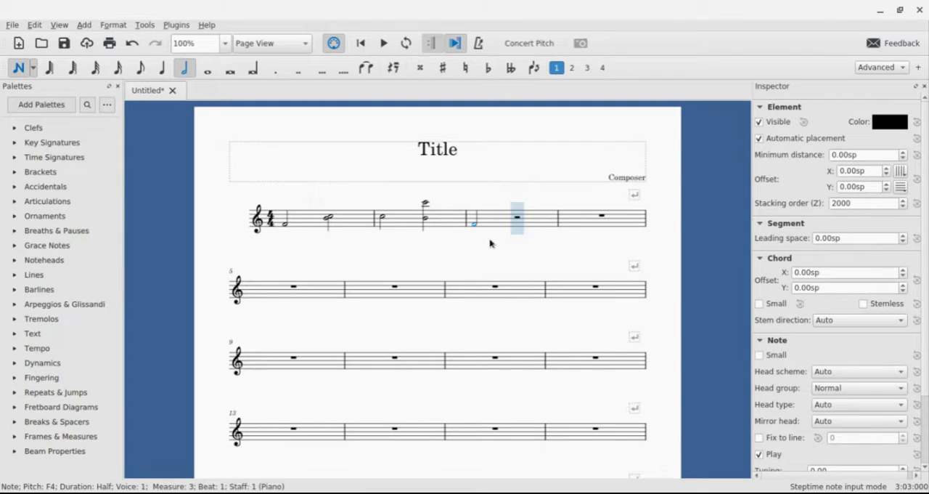
key("a")
key("ctrl+Down")
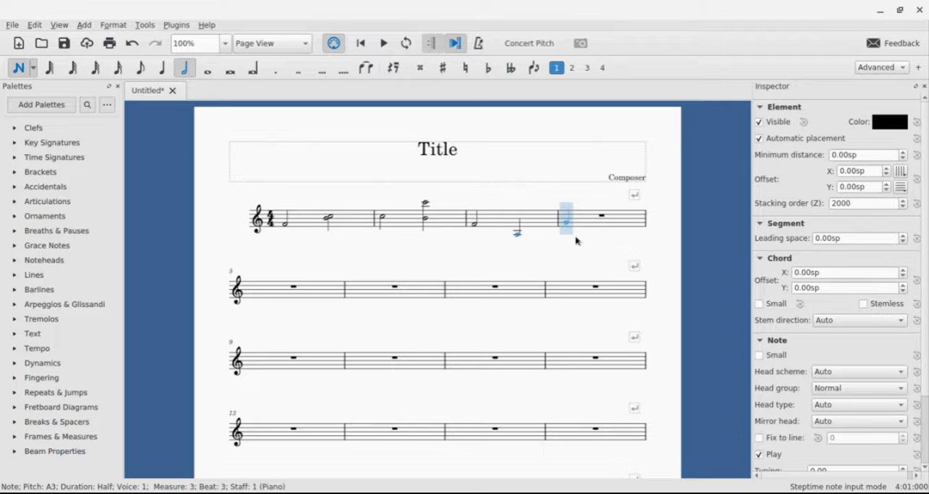
- Build the measure 4 chord on G4, stacking C, E, G, C6 and B5
key("g")
key("ctrl+Up")
key("shift+c")
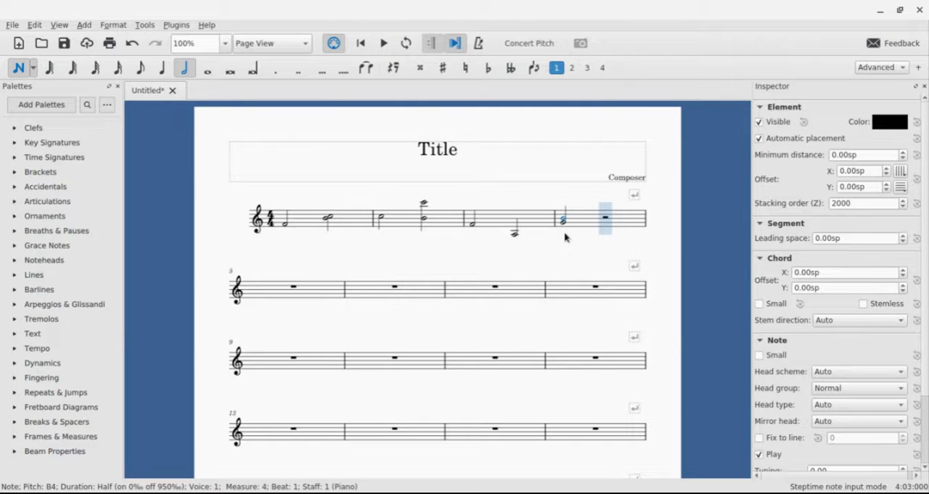
key("shift+e")
key("shift+g")
key("shift+c")
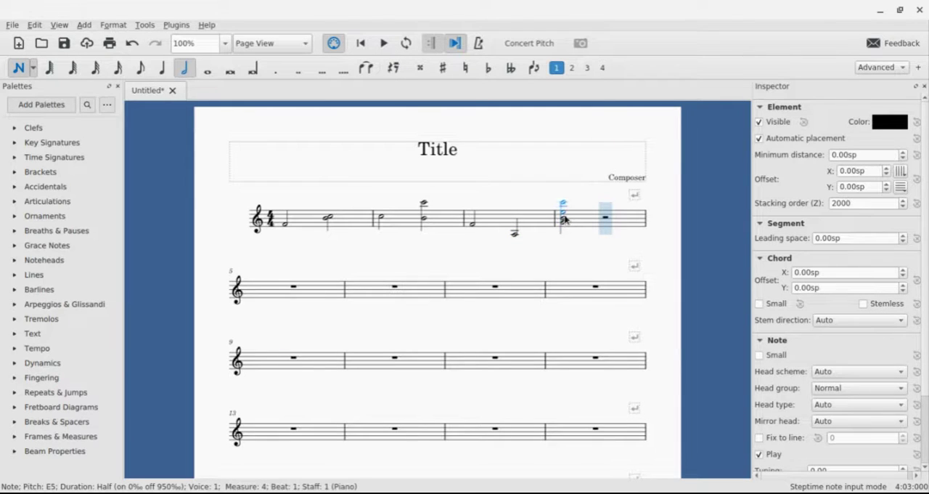
key("shift+b")
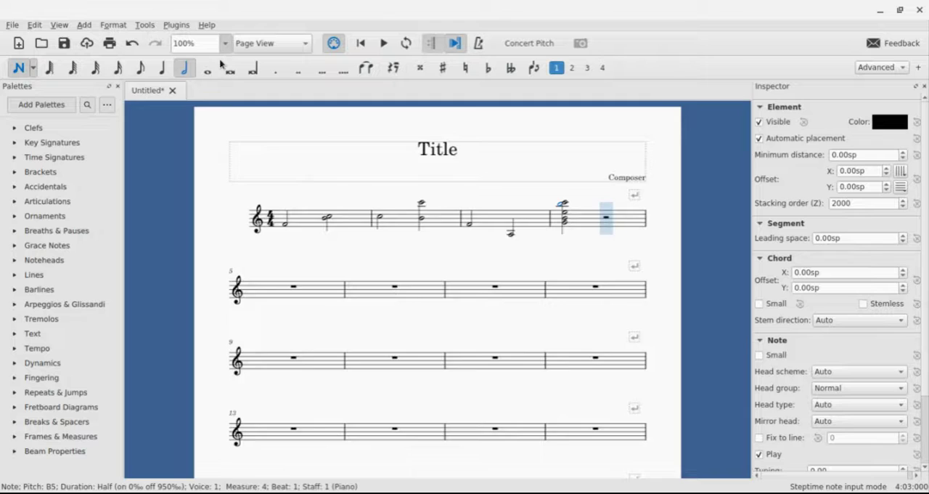
- Zoom in and swap the measure 4 chord's top B5 for G5, then remove it again
key("ctrl+plus")
scroll(559, 301, "right", 10)
scroll(560, 300, "left", 3)
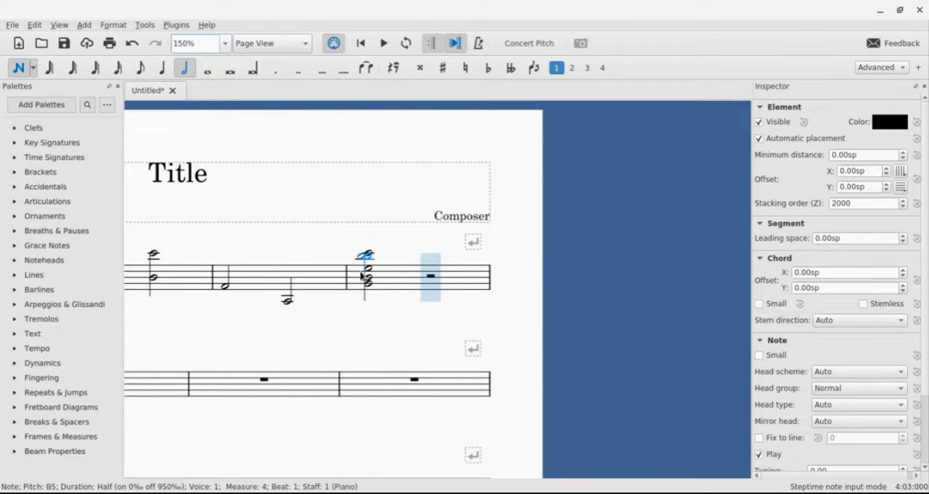
key("Left")
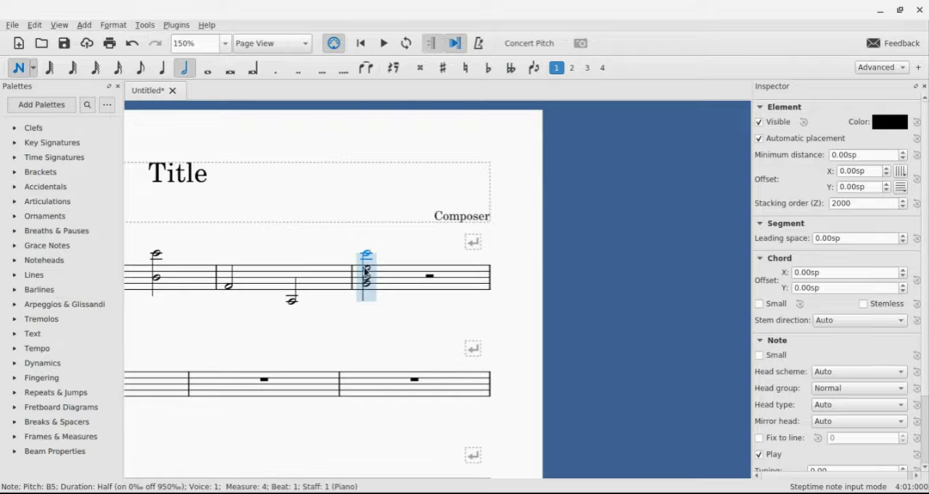
key("ctrl+z")
key("shift+g")
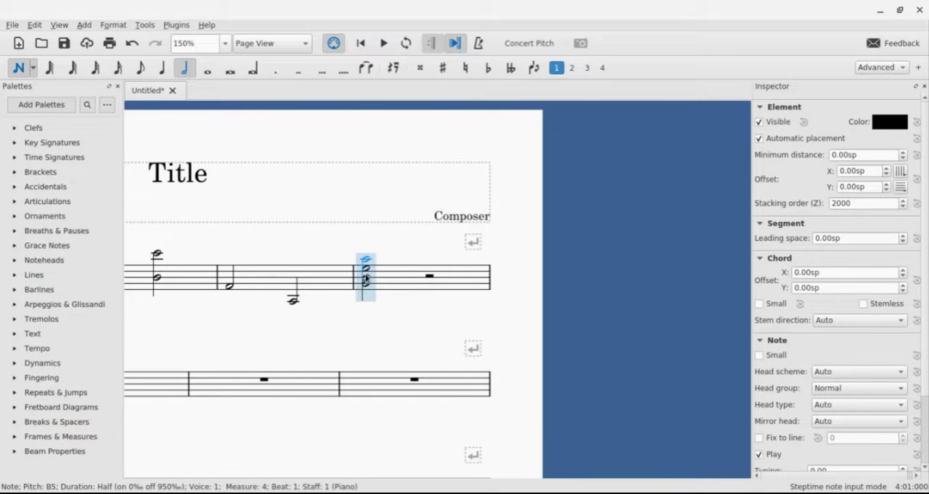
key("Right")
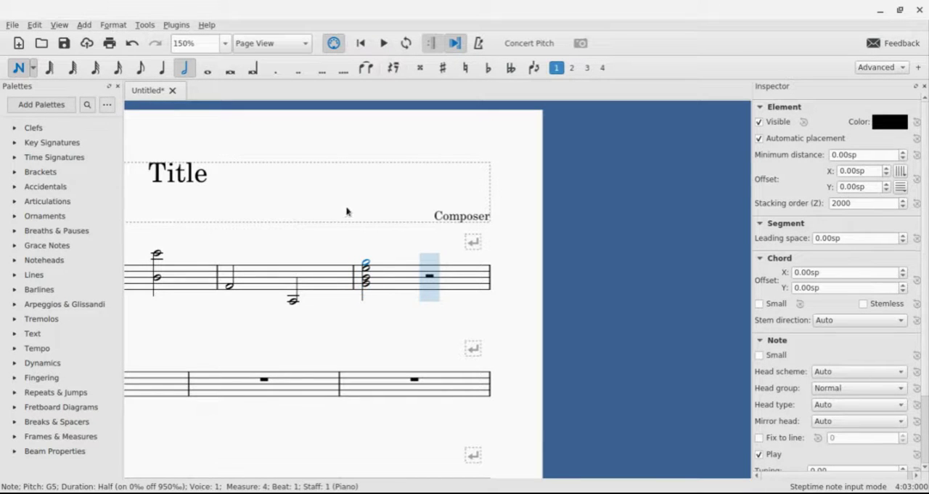
key("ctrl+z")
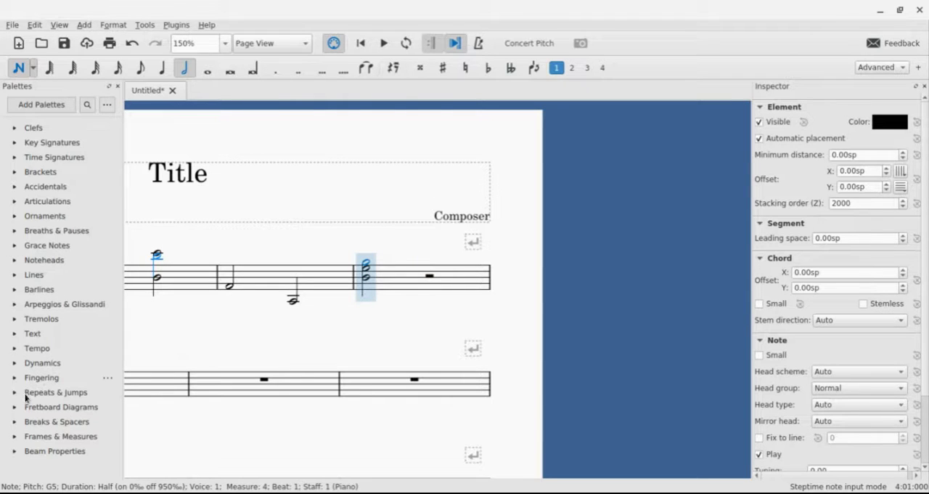
- Add an upward arpeggio to the measure 4 chord and expand the Tempo palette
left_click(21, 305)
left_click(34, 326)
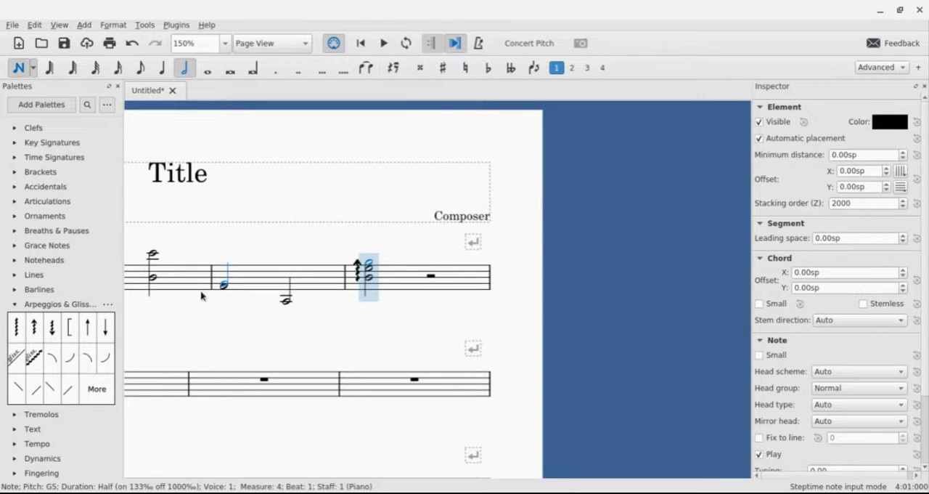
left_click(22, 305)
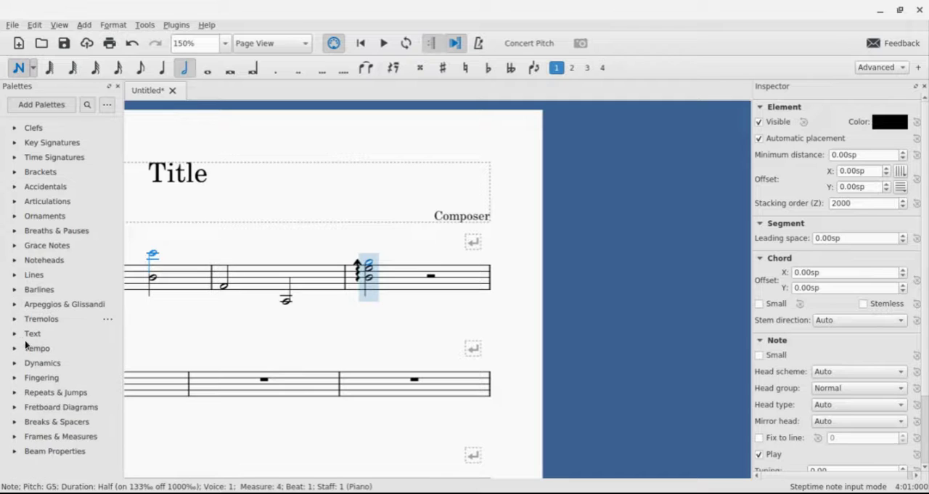
left_click(15, 348)
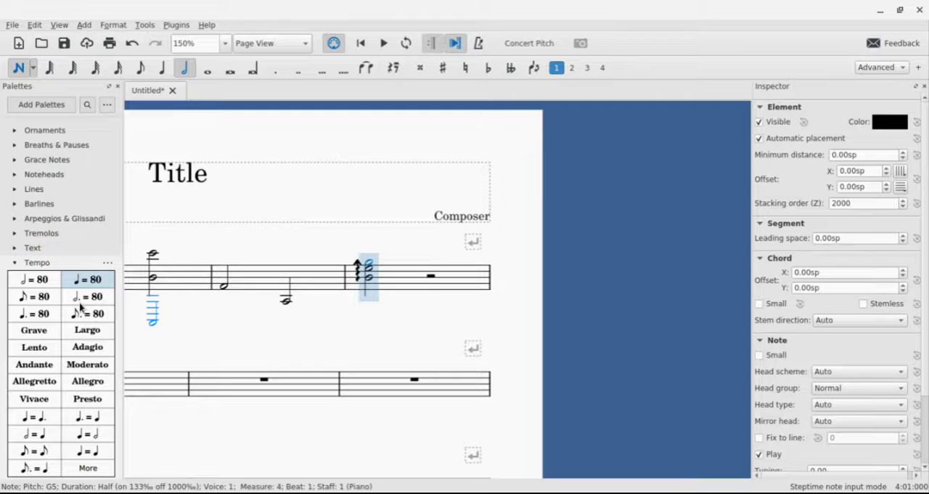
scroll(80, 310, "down", 3)
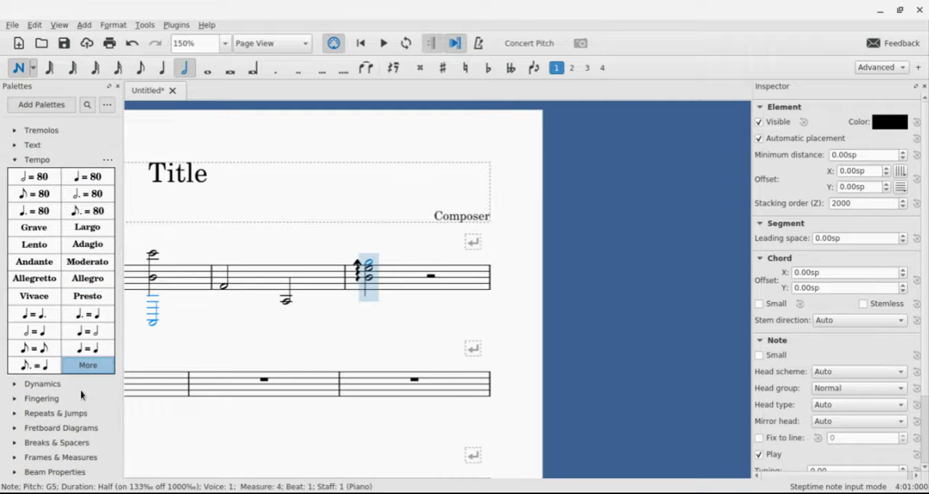
- Place a quarter = 80 tempo mark on the measure 4 chord and undo the stray half note D6
left_click(86, 363)
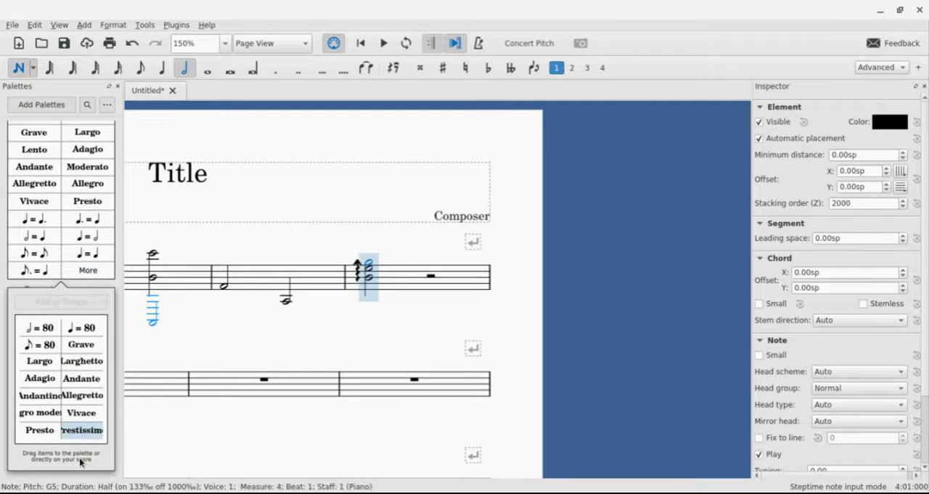
left_click(87, 270)
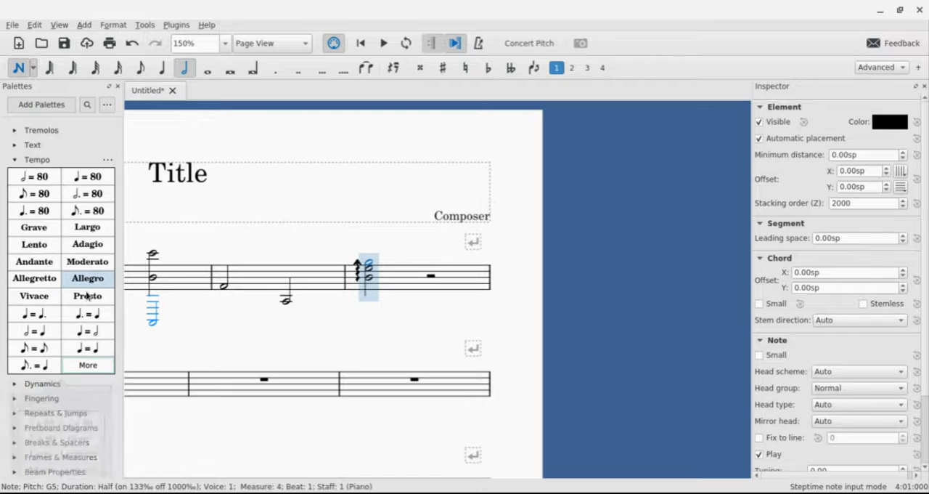
left_click(87, 177)
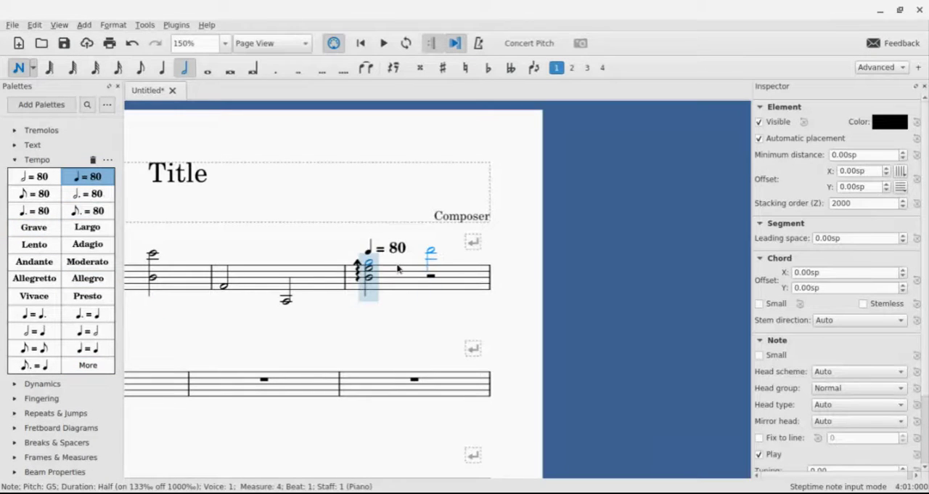
left_click(431, 252)
scroll(550, 348, "right", 5)
scroll(537, 327, "down", 1)
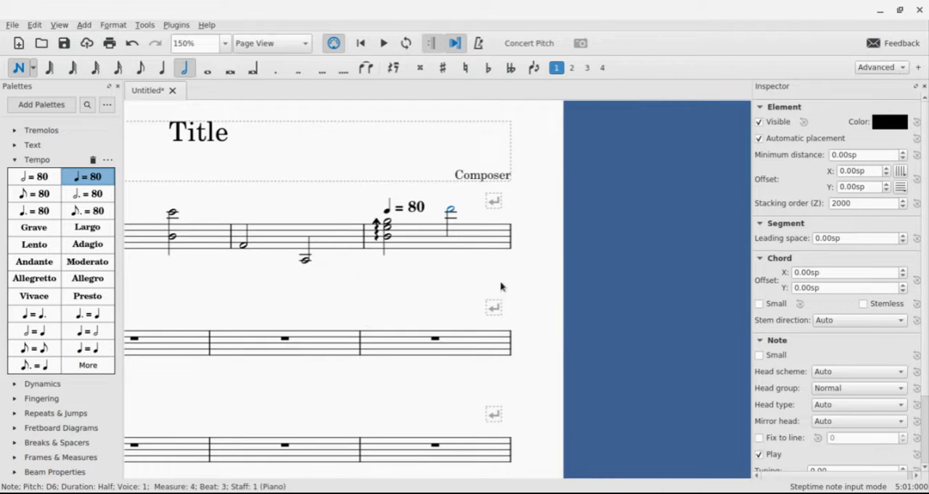
key("ctrl+z")
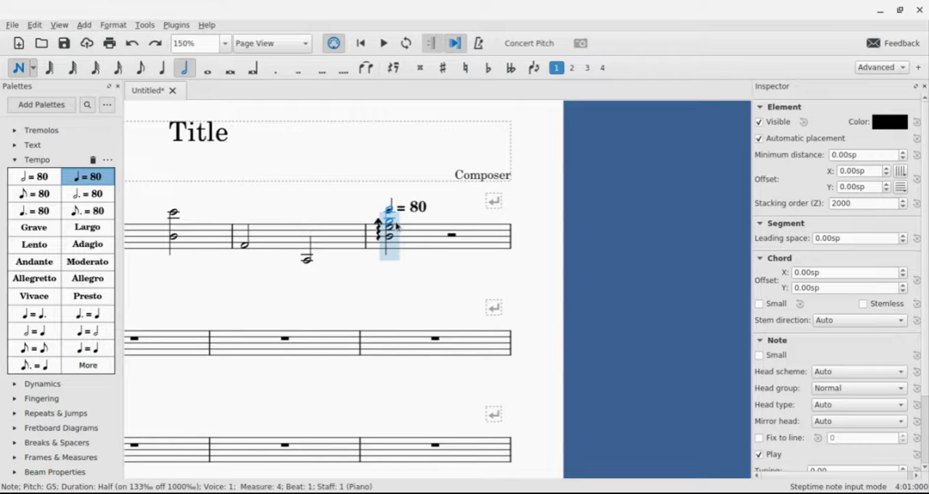
scroll(558, 212, "left", 5)
scroll(236, 230, "right", 7)
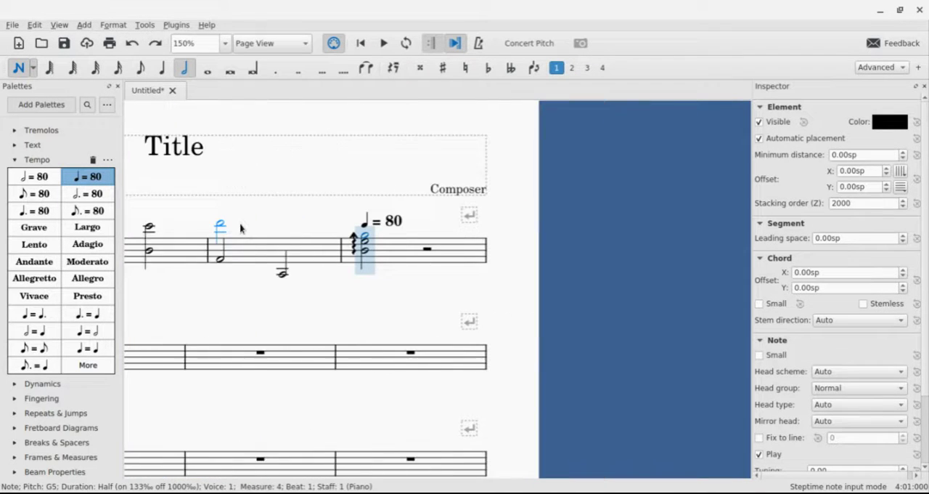
scroll(236, 229, "right", 1)
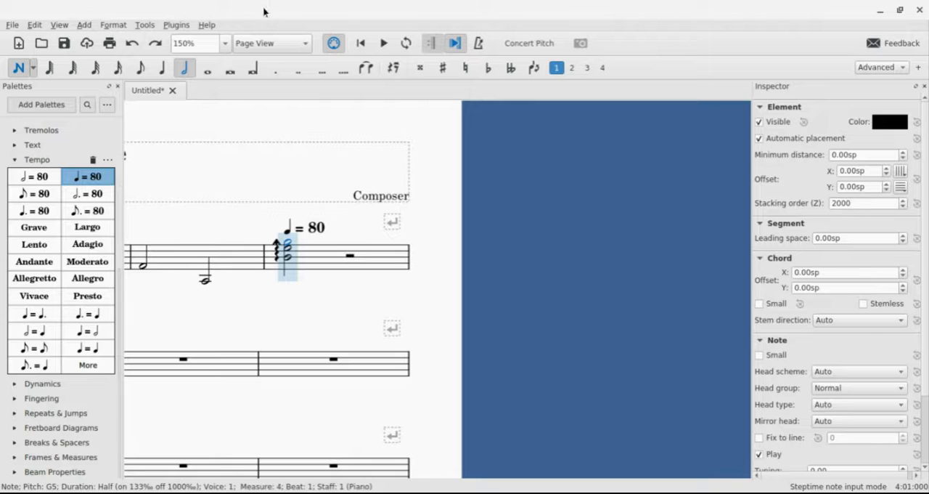
- Play the four-measure score from measure 1, rewinding once, then stop playback
left_click(384, 44)
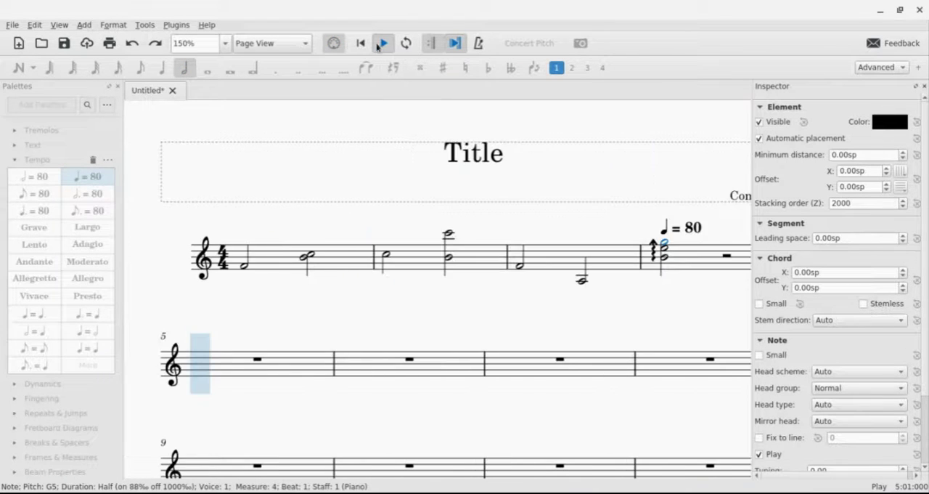
left_click(360, 43)
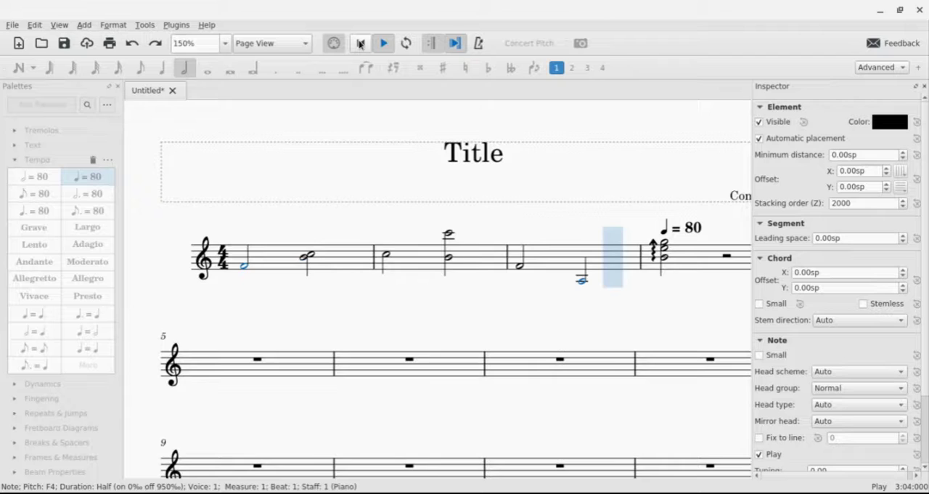
left_click(361, 45)
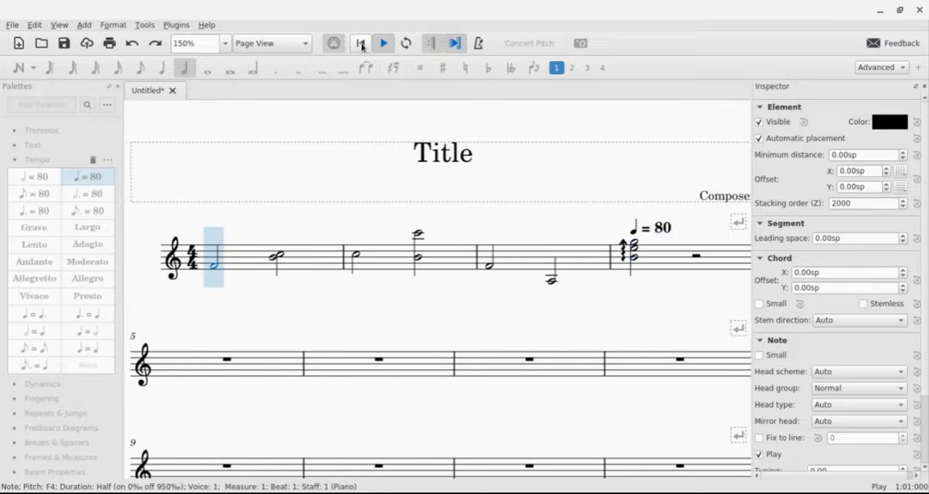
left_click(378, 49)
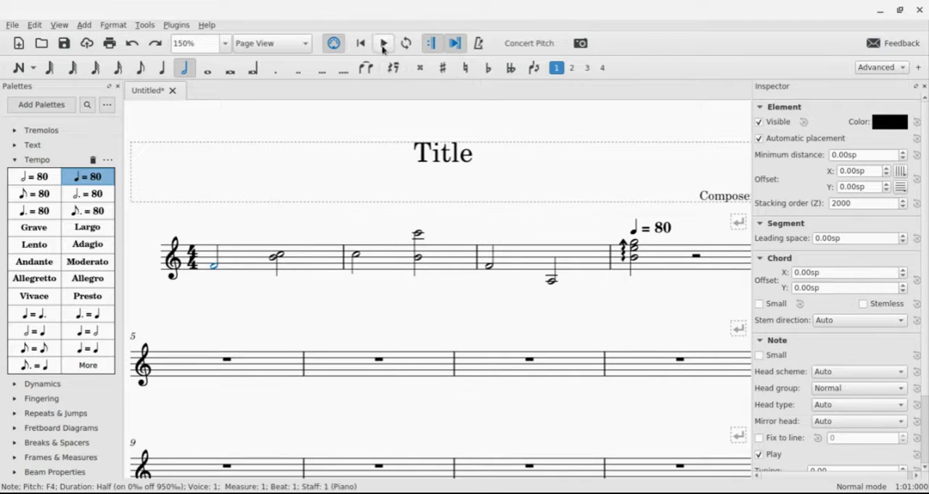
left_click(384, 45)
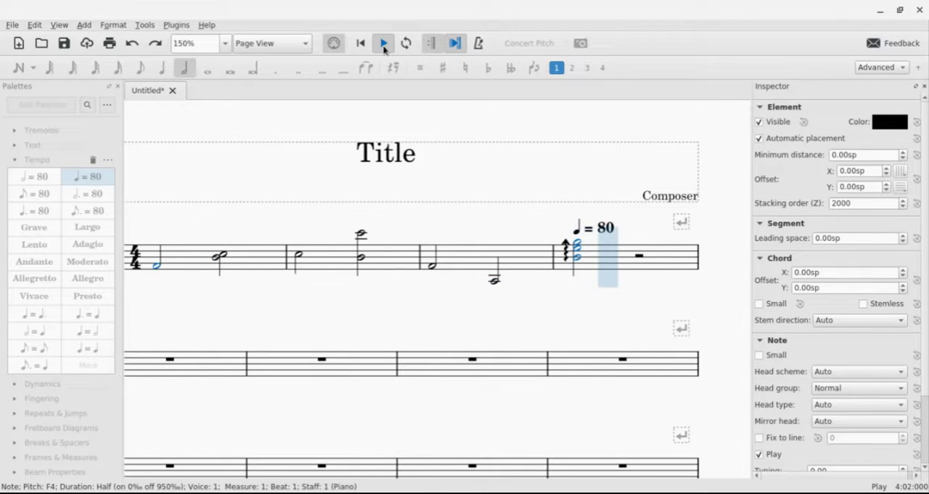
left_click(384, 44)
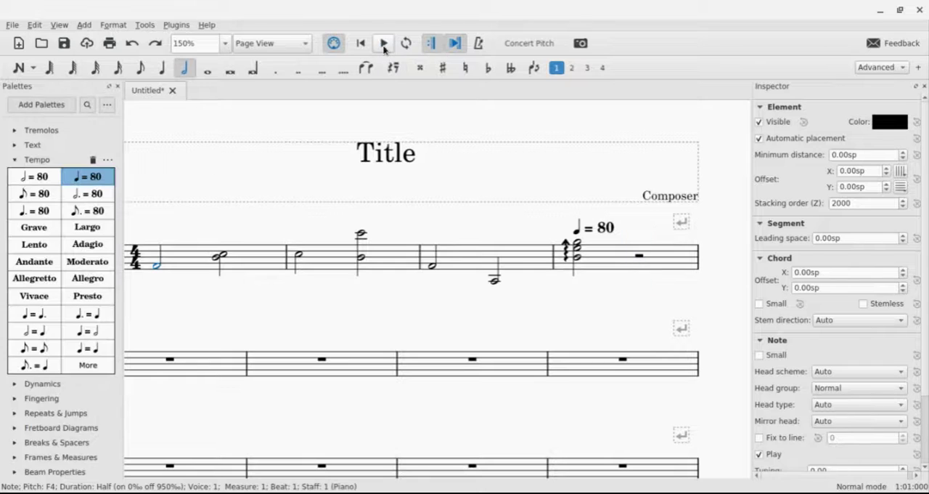